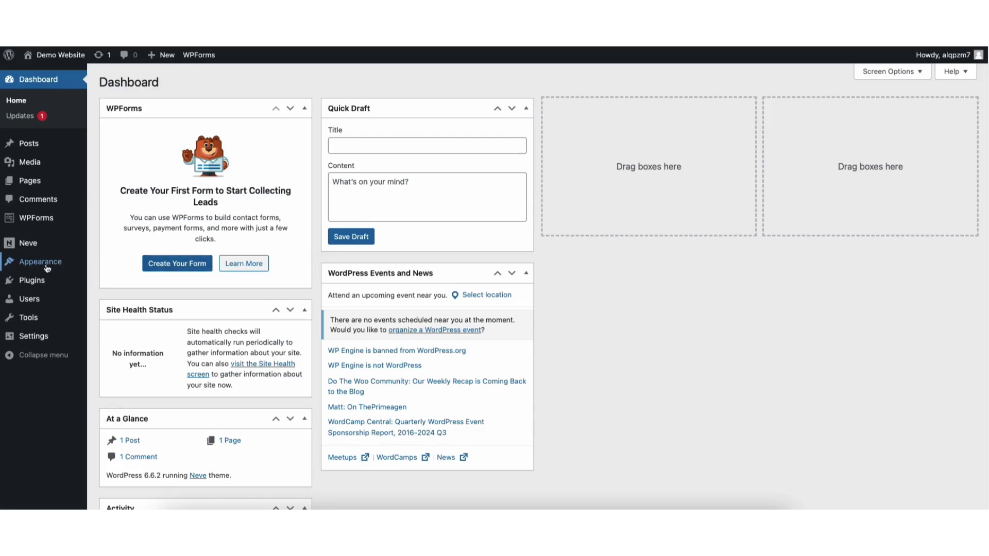
Go to Appearance > Widgets to open the Sidebar widgets editor.
mouse_move(35, 266)
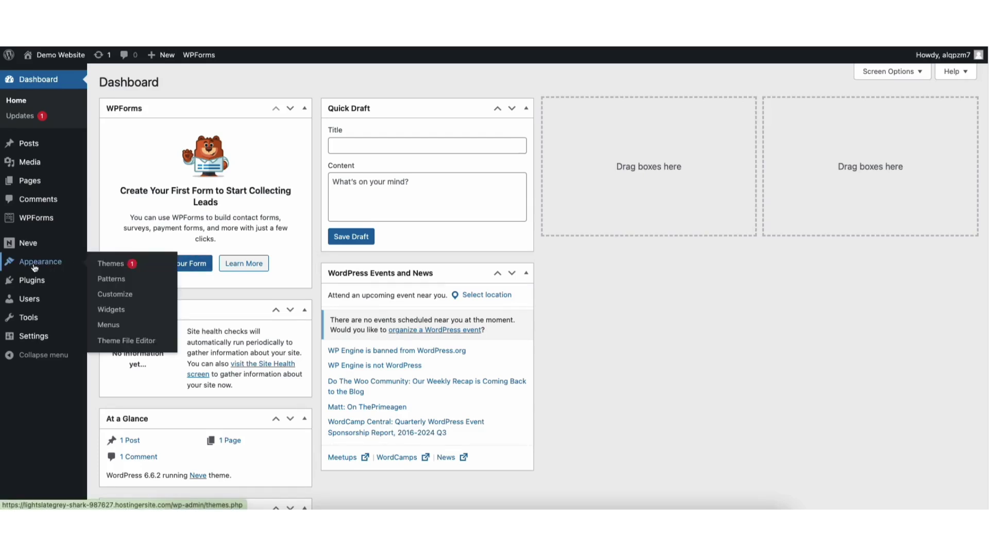
left_click(113, 309)
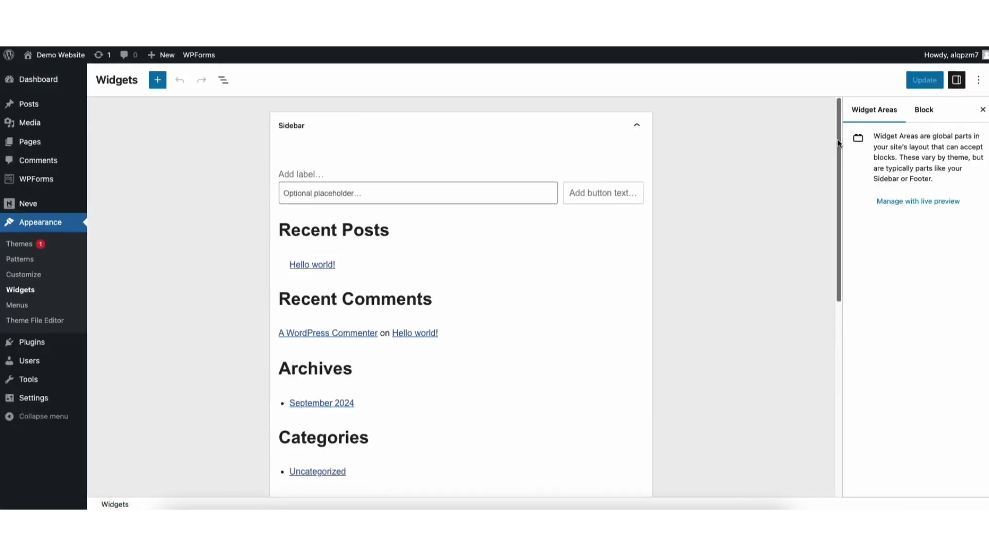
Review the Sidebar blocks, from Search through Tags, and select the Recent Posts heading.
scroll(825, 240, "down", 4)
scroll(825, 241, "down", 5)
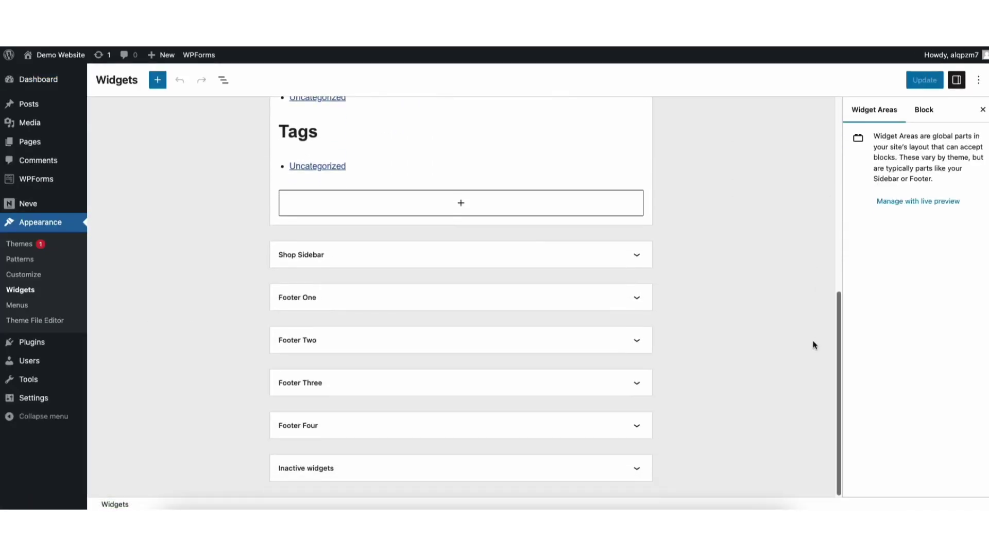
scroll(811, 344, "up", 10)
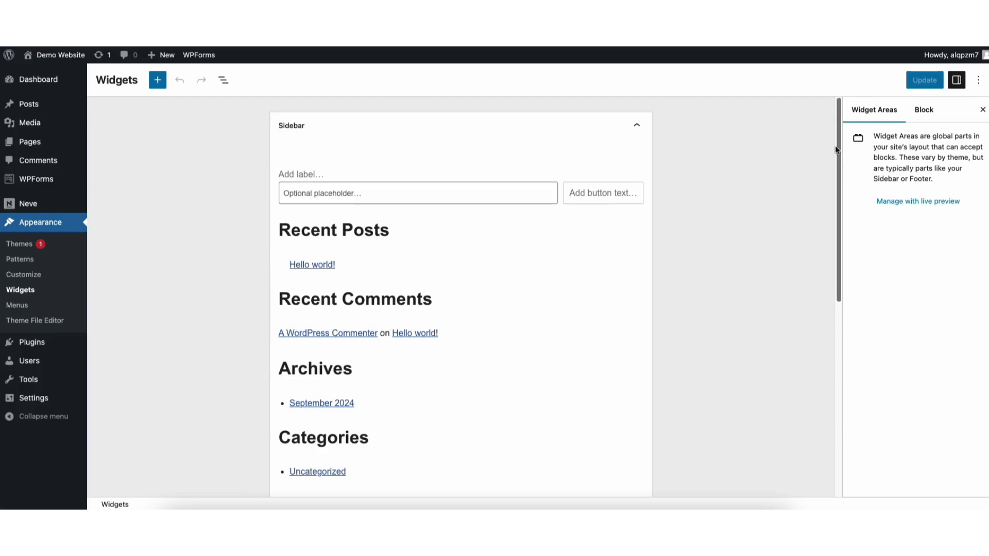
left_click_drag(838, 145, 823, 163)
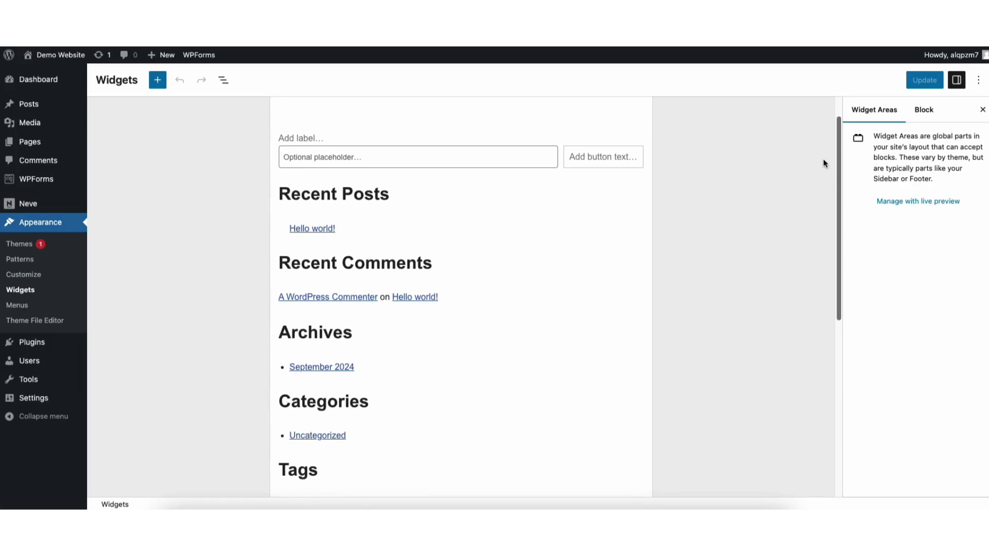
left_click(441, 195)
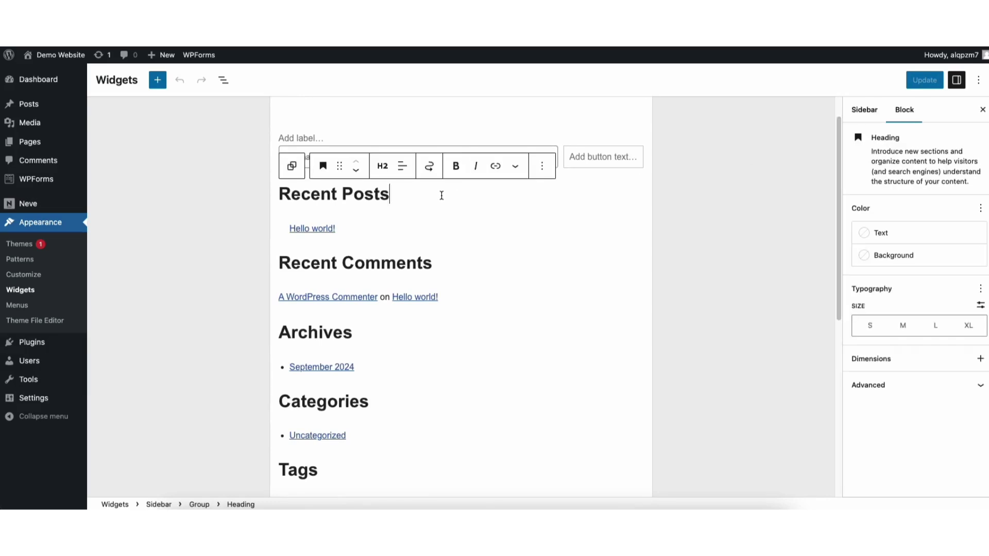
left_click(356, 170)
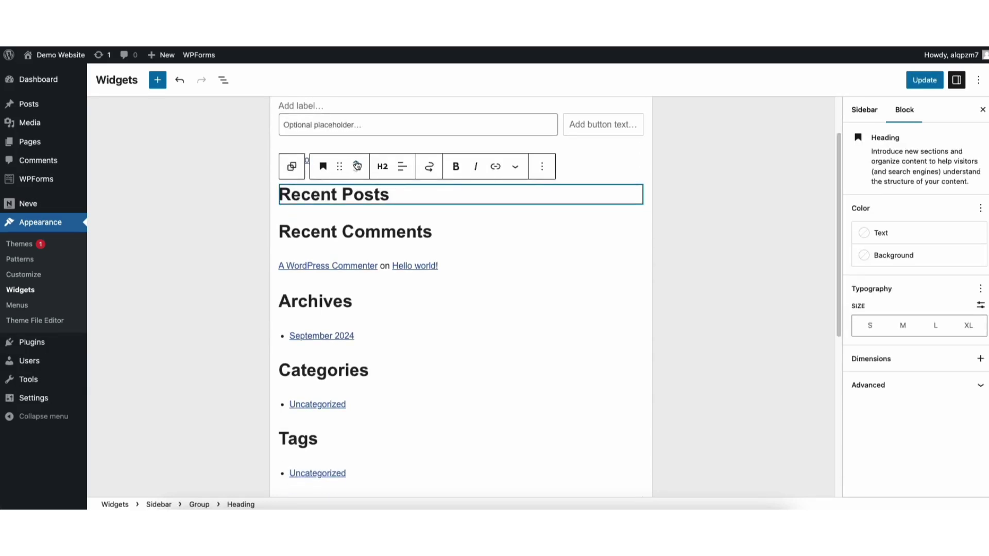
left_click(357, 163)
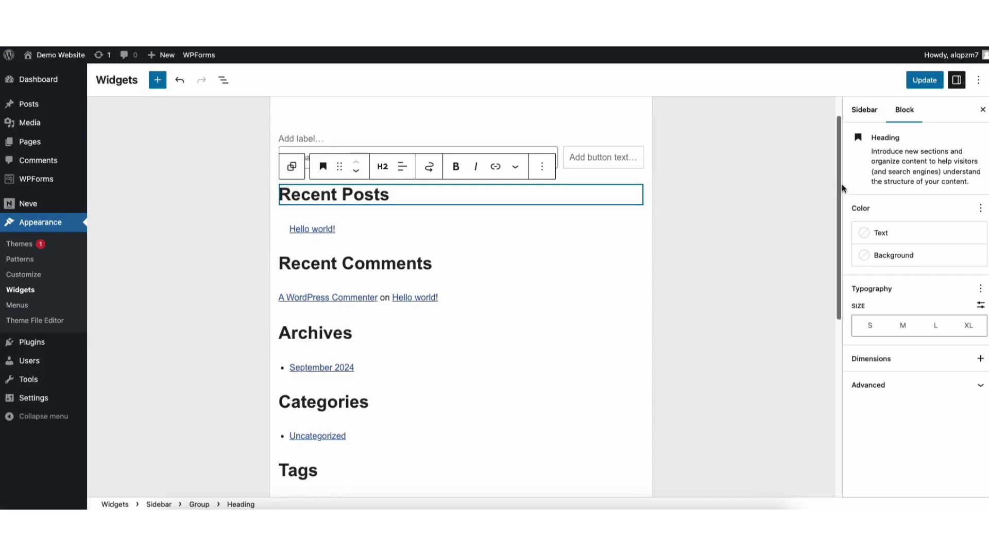
scroll(840, 180, "down", 3)
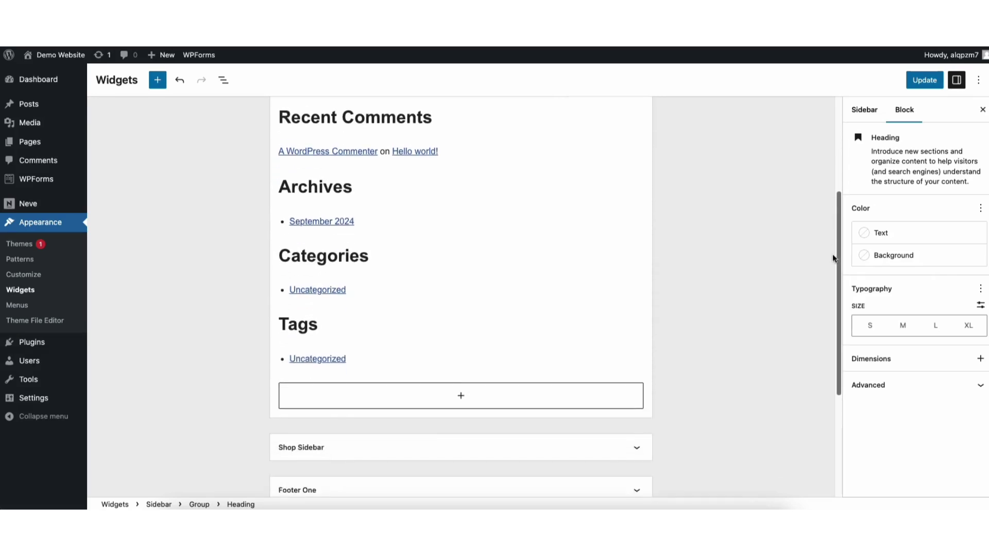
left_click(377, 320)
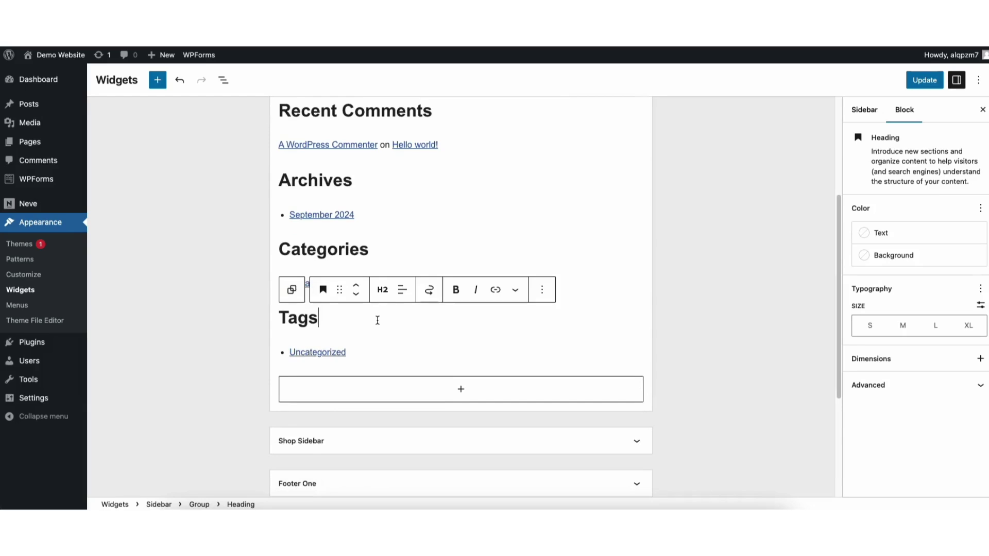
Delete the Tags heading so the tag list sits under Categories.
left_click(544, 292)
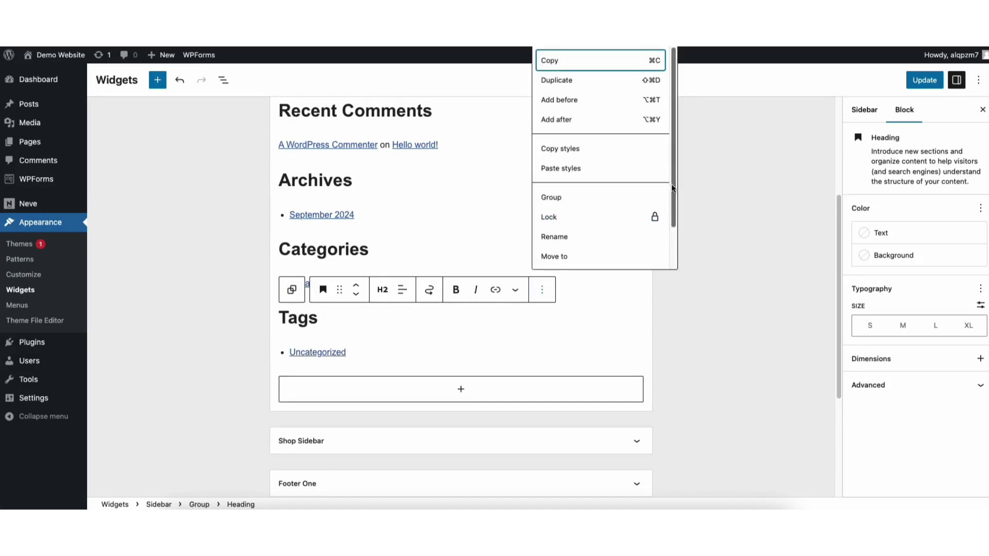
scroll(566, 226, "down", 2)
left_click(549, 256)
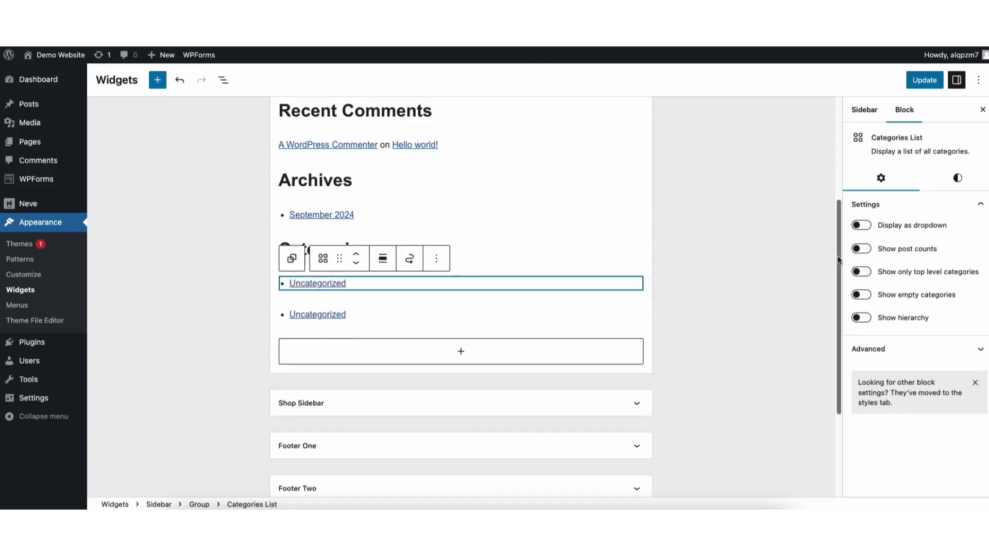
left_click_drag(838, 260, 839, 207)
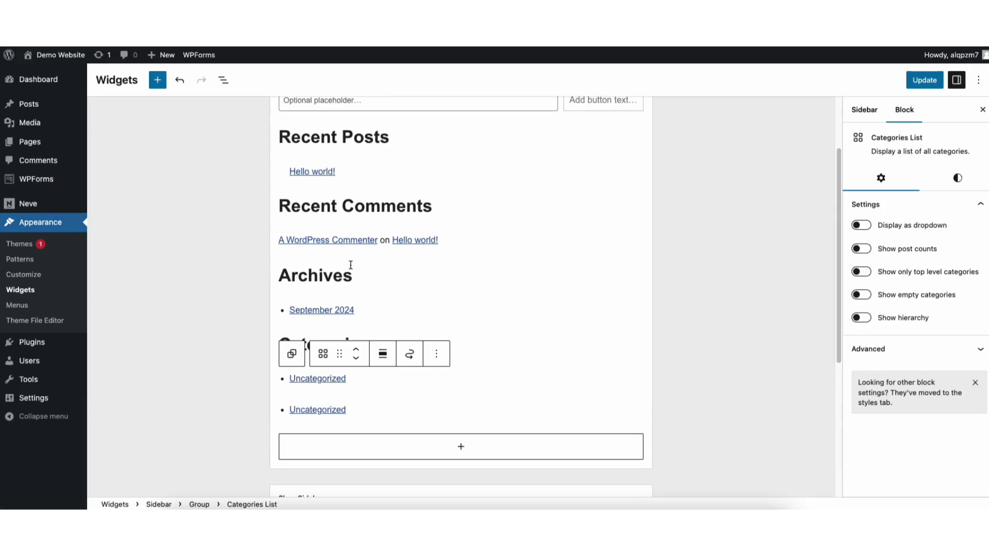
Insert an empty Image block between Recent Comments and Archives from the Media blocks.
left_click(323, 263)
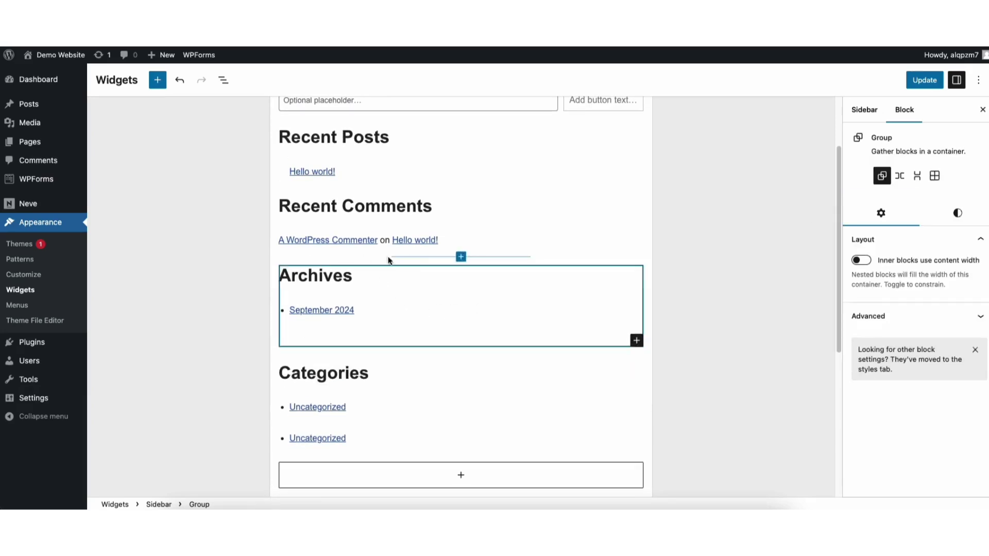
left_click(461, 257)
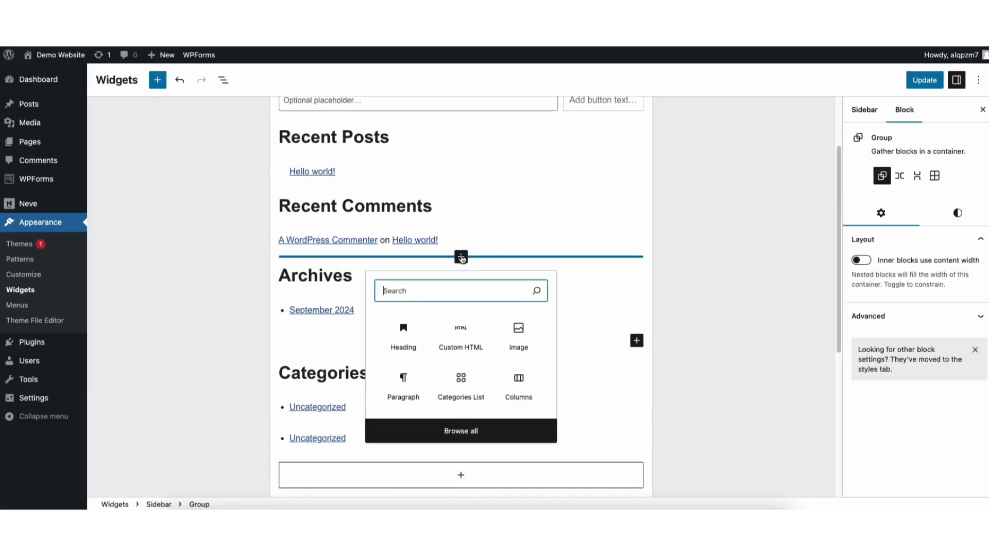
left_click(443, 431)
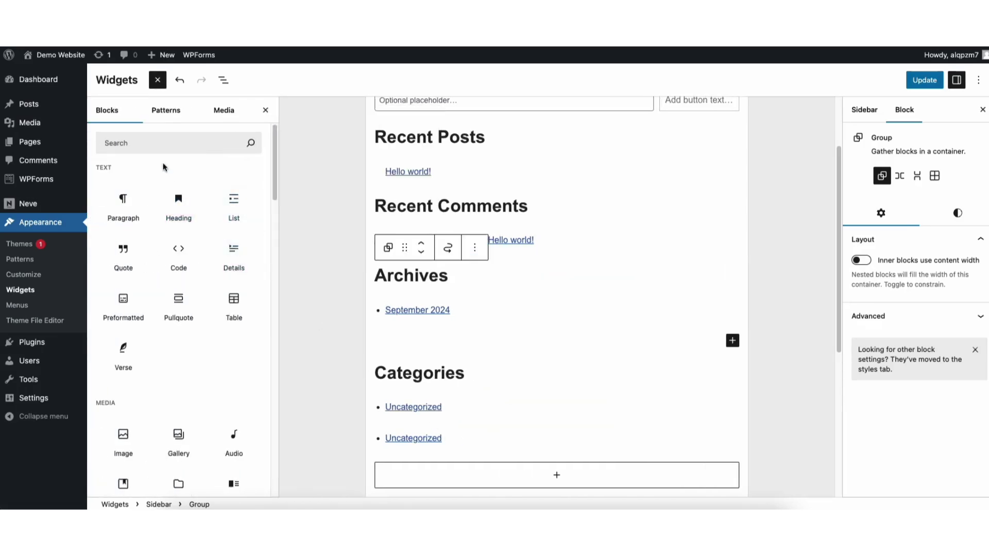
left_click_drag(274, 157, 287, 140)
mouse_move(123, 440)
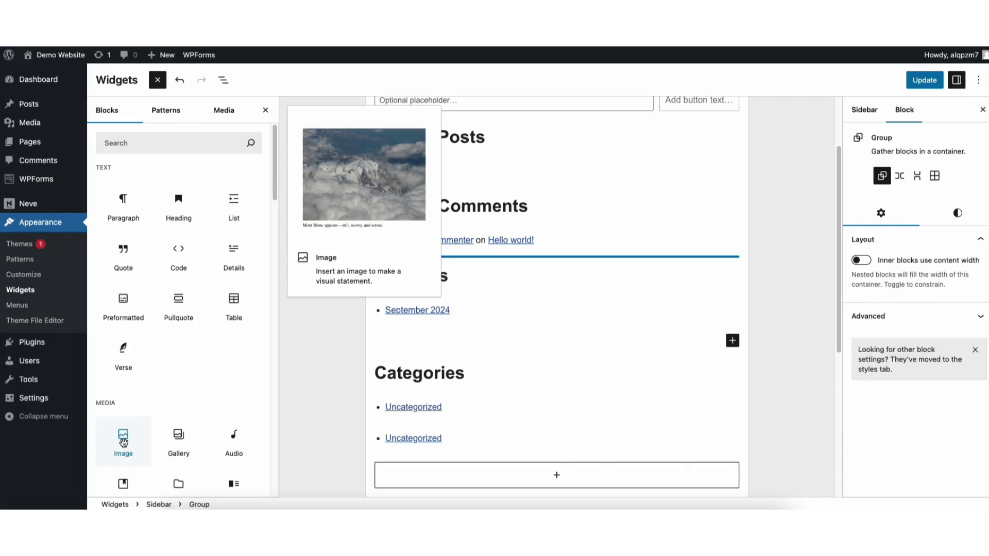
left_click(123, 442)
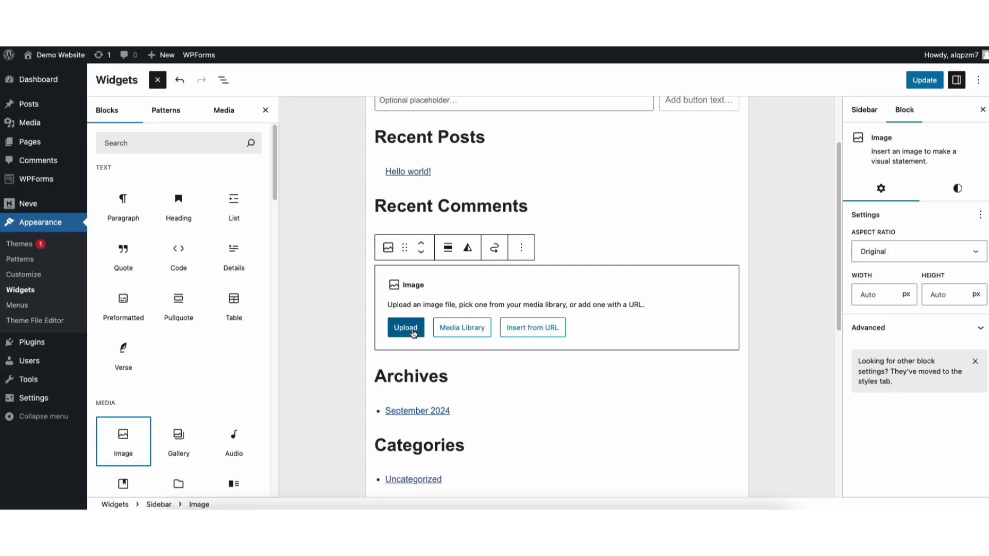
Fill the Image block with New-post.png from the Media Library.
left_click(454, 328)
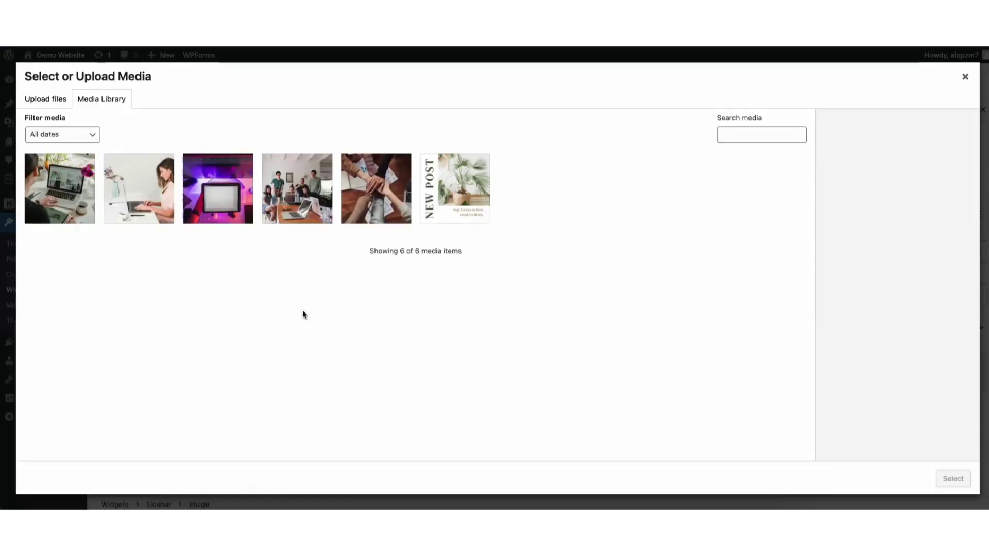
left_click(454, 199)
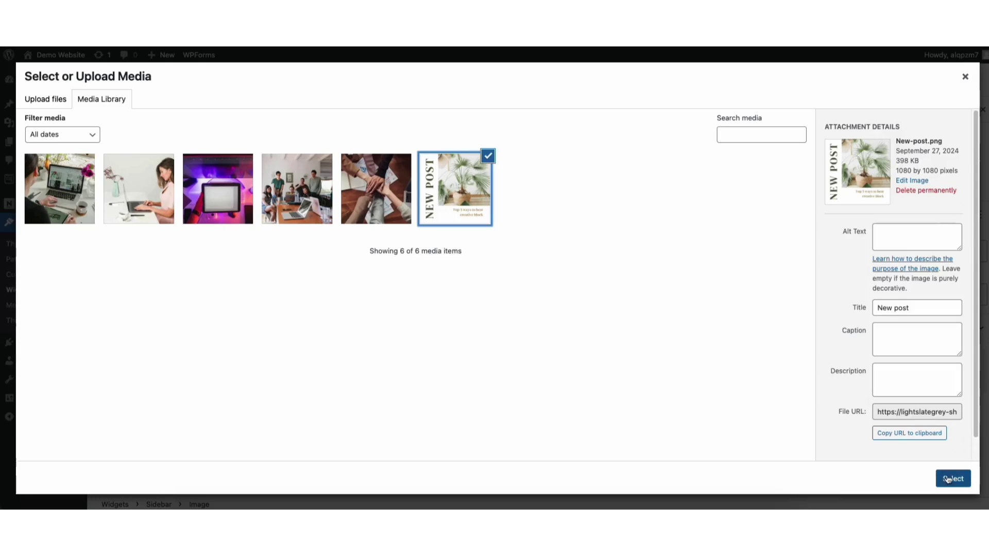
left_click(952, 479)
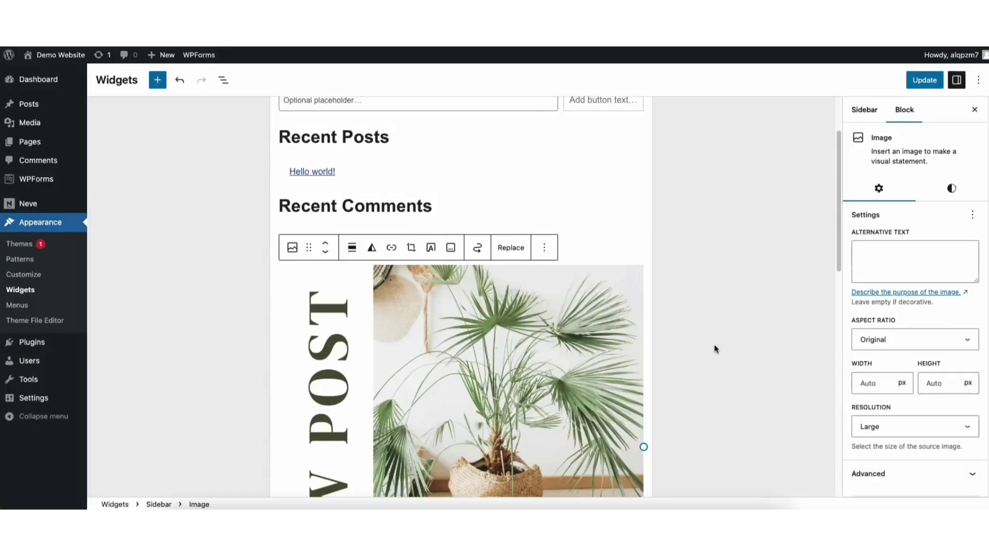
left_click_drag(840, 216, 838, 247)
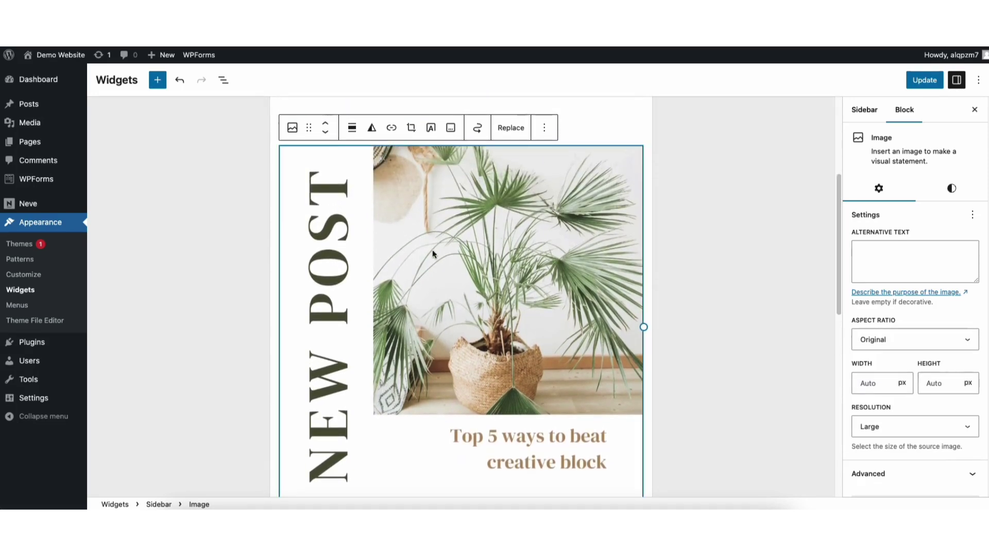
left_click(392, 129)
type("https://wpcupidblog.com")
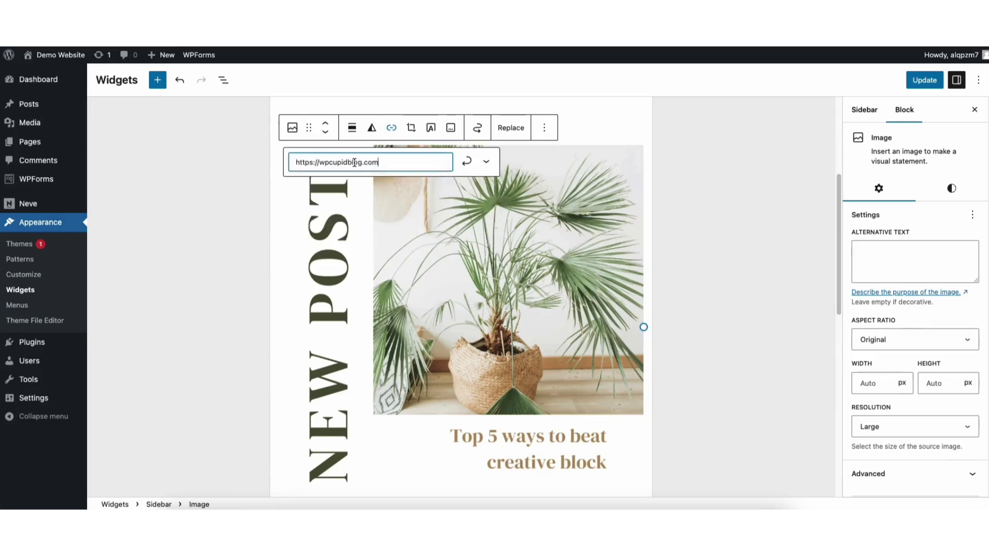
left_click(467, 164)
left_click(674, 235)
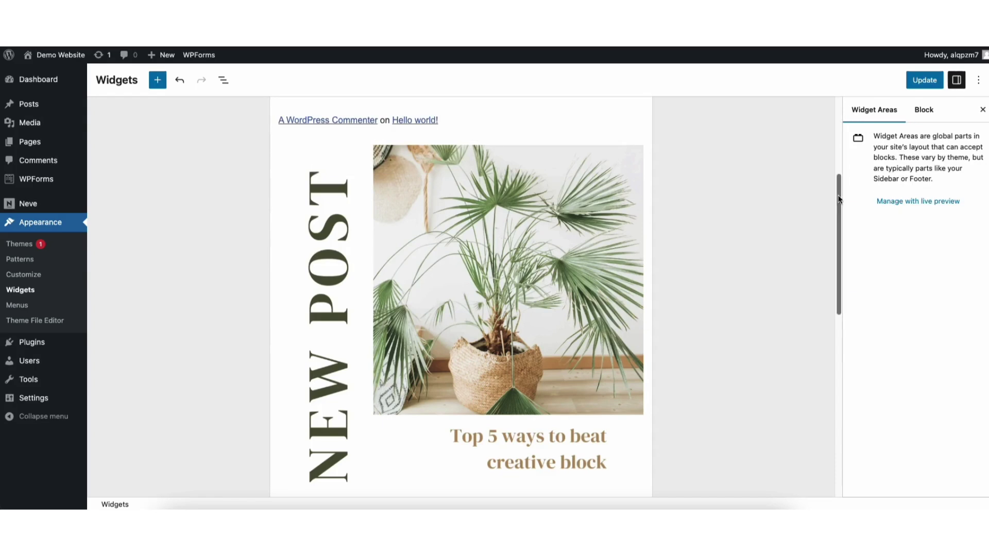
Replace the Archives heading text with 'Sidebar Tutorial'.
scroll(830, 261, "down", 5)
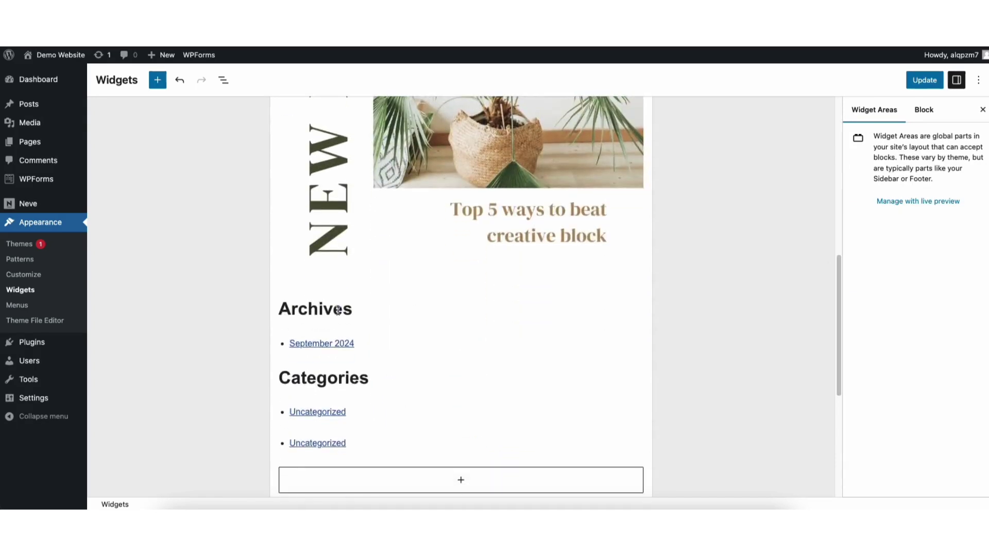
left_click(339, 311)
left_click_drag(353, 311, 280, 309)
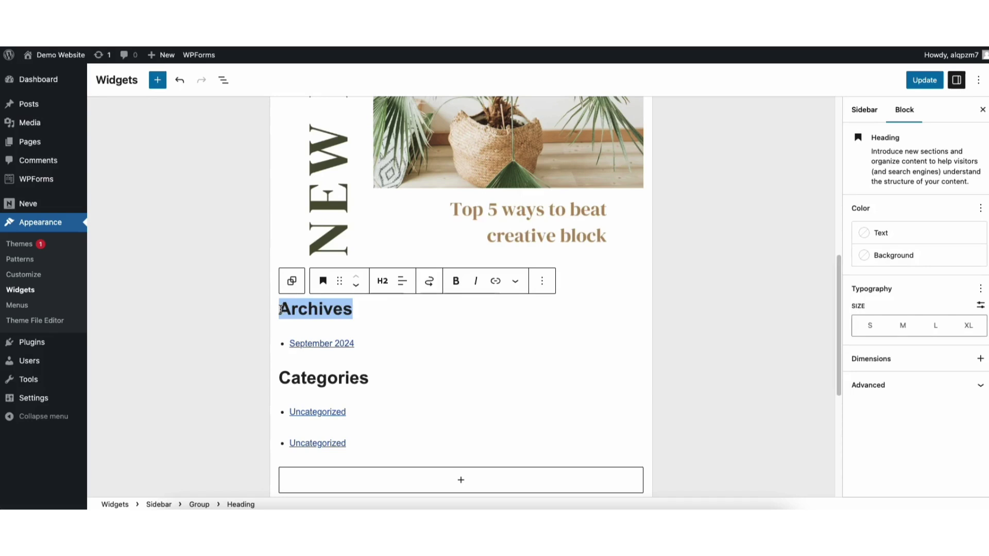
type("Sidebar ")
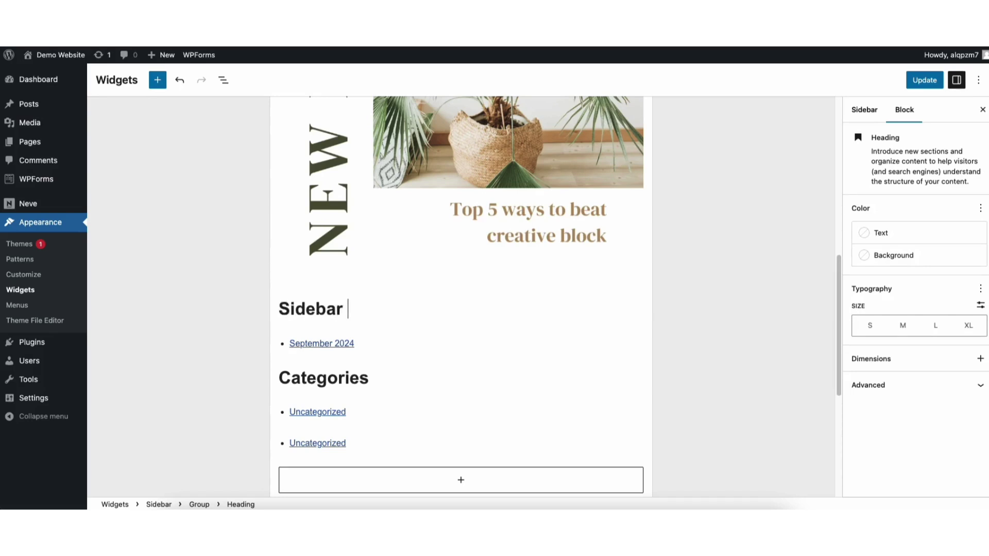
type("Tutorial")
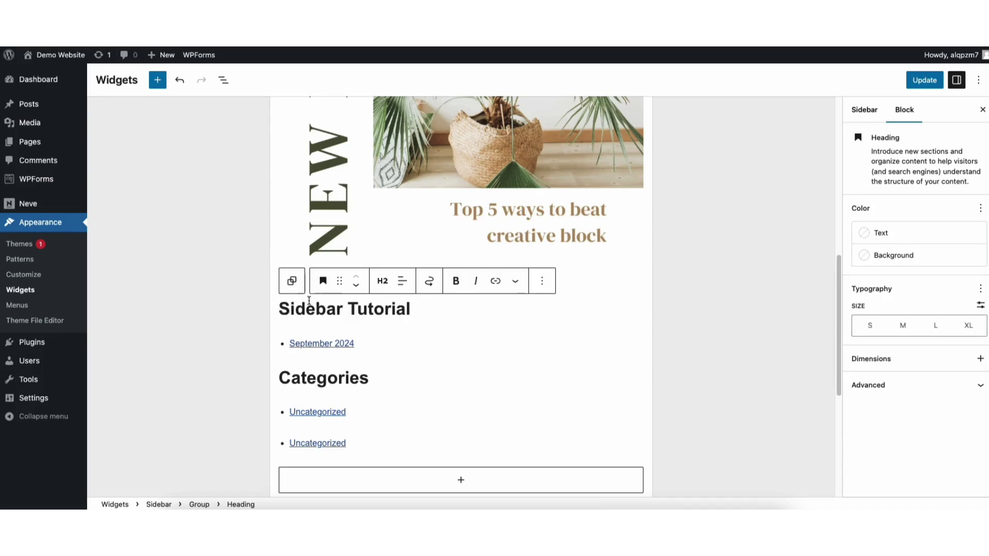
left_click(383, 284)
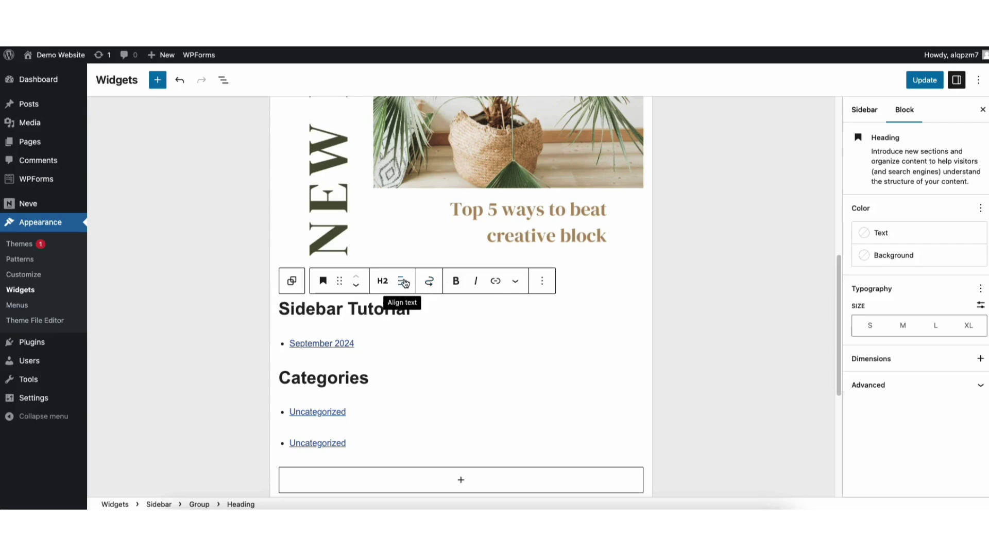
left_click(515, 282)
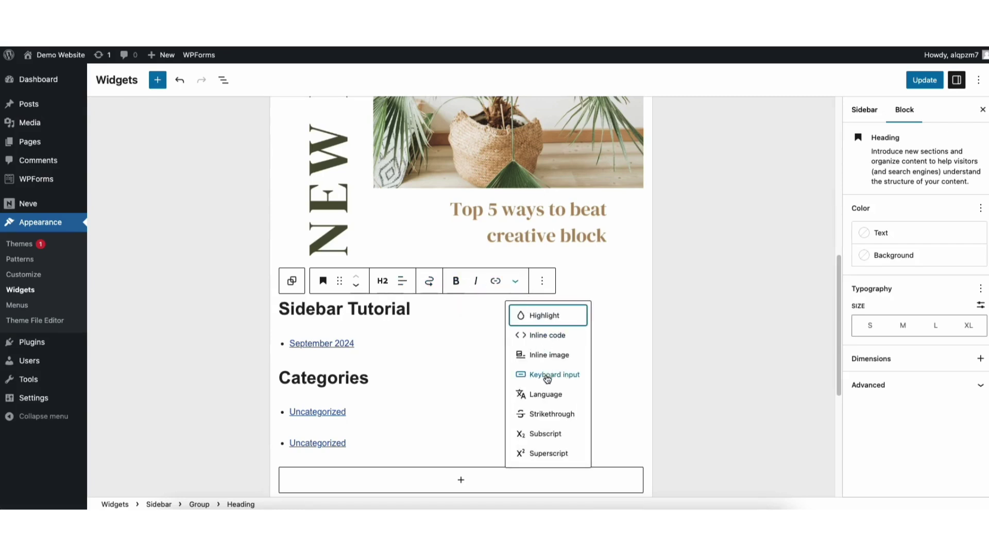
left_click(251, 340)
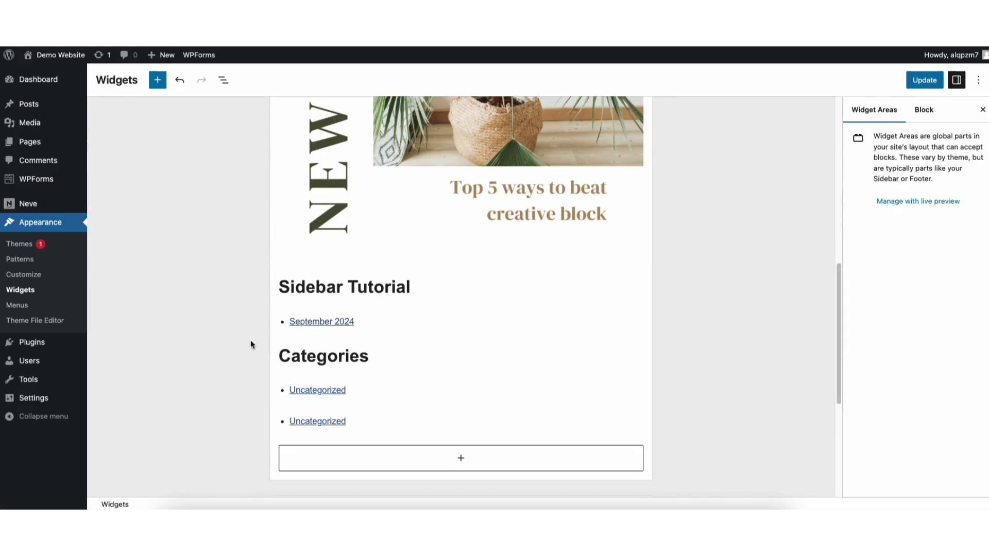
Save the widget changes with Update and go to the All Posts list.
left_click(371, 461)
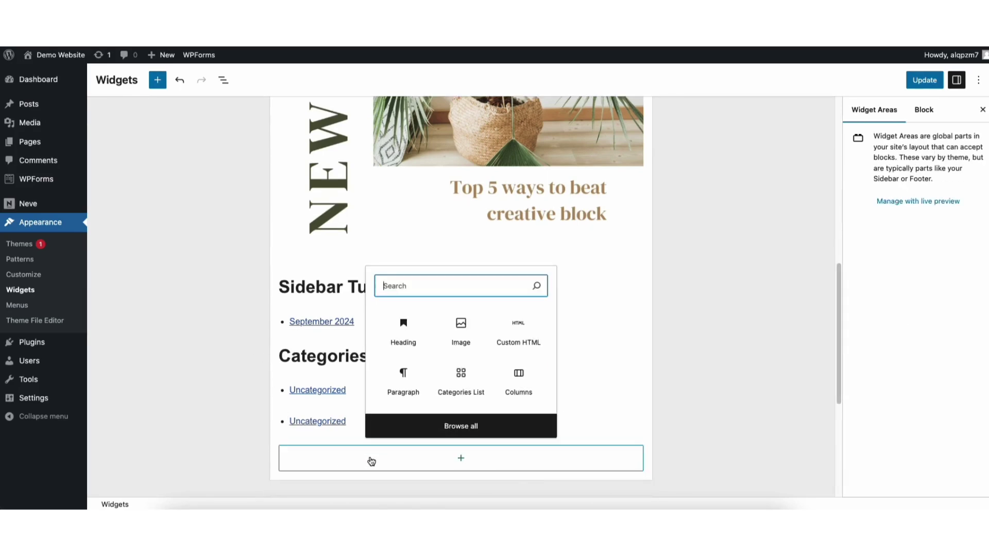
left_click(405, 427)
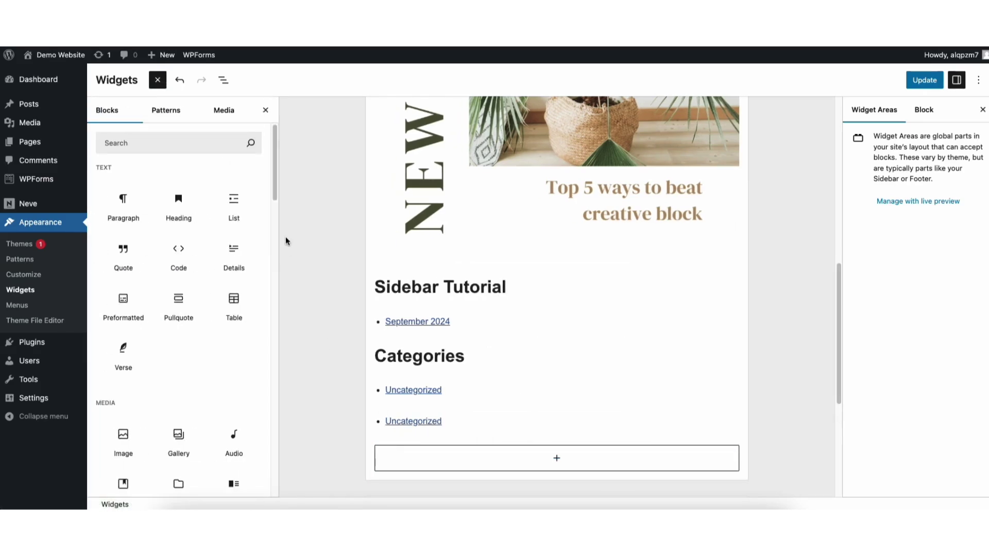
left_click(926, 81)
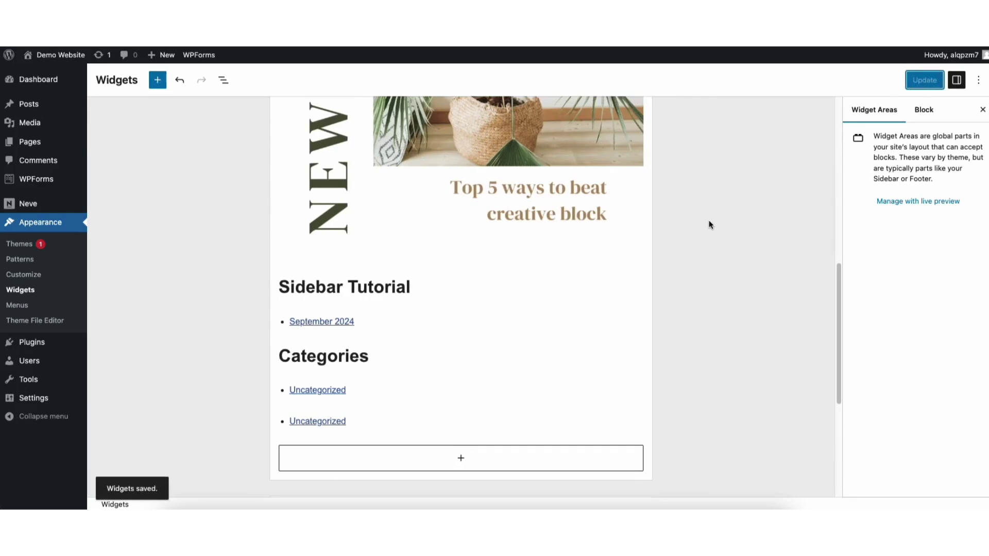
left_click(29, 106)
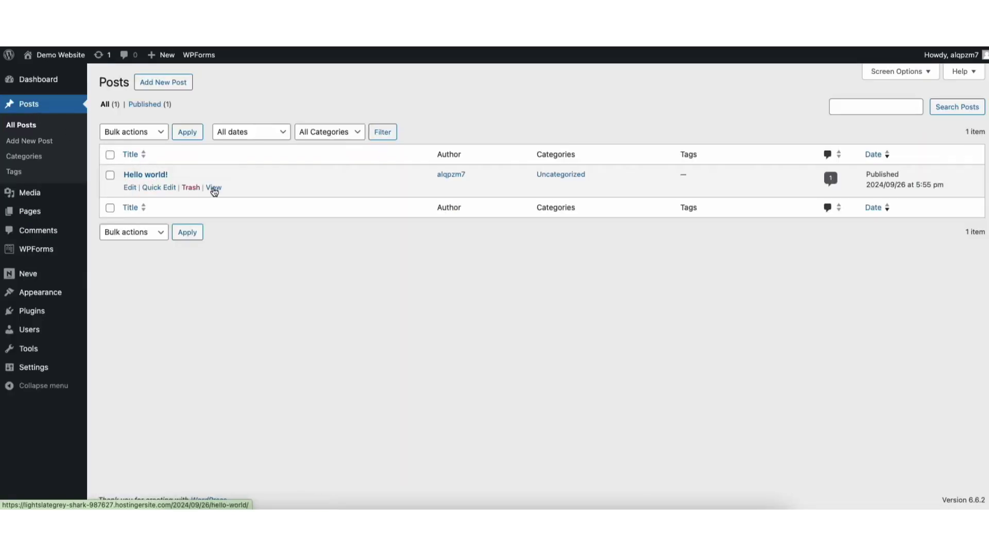
View the 'Hello world!' post live and scroll down to its updated sidebar.
left_click(216, 188)
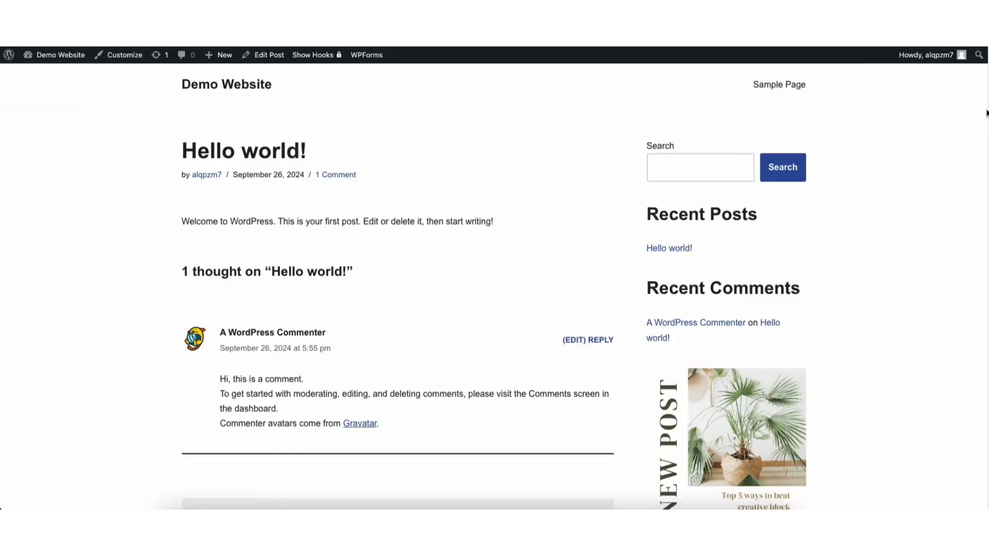
scroll(493, 286, "down", 3)
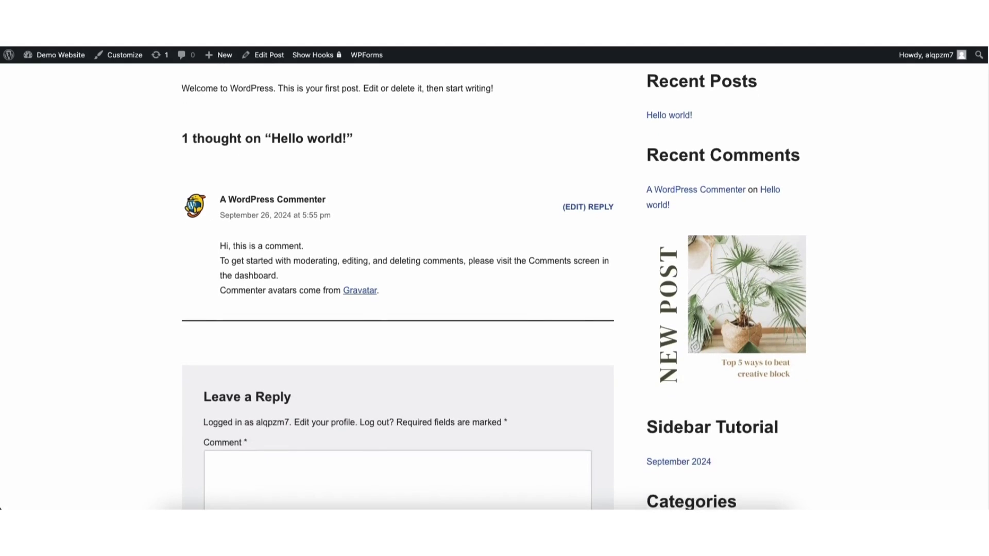
scroll(494, 286, "down", 2)
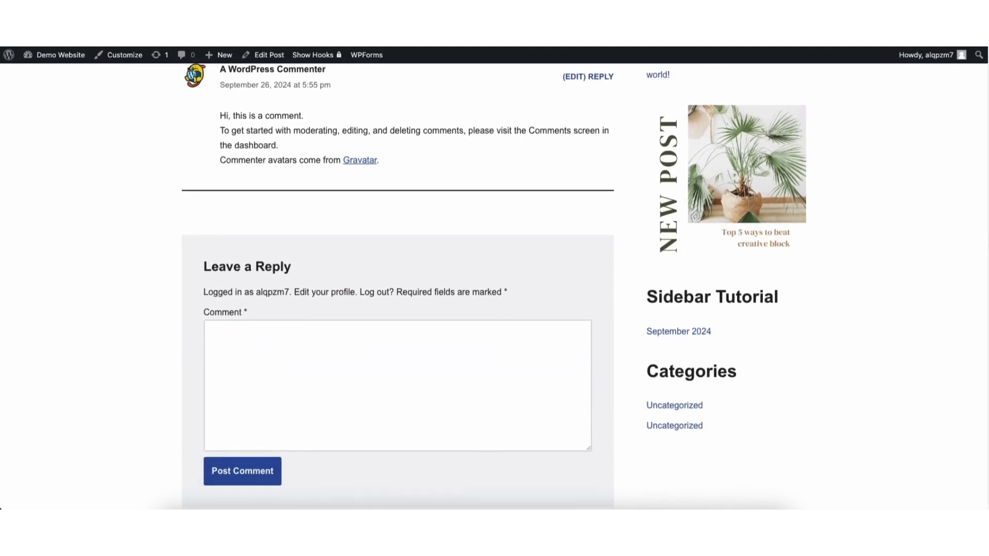